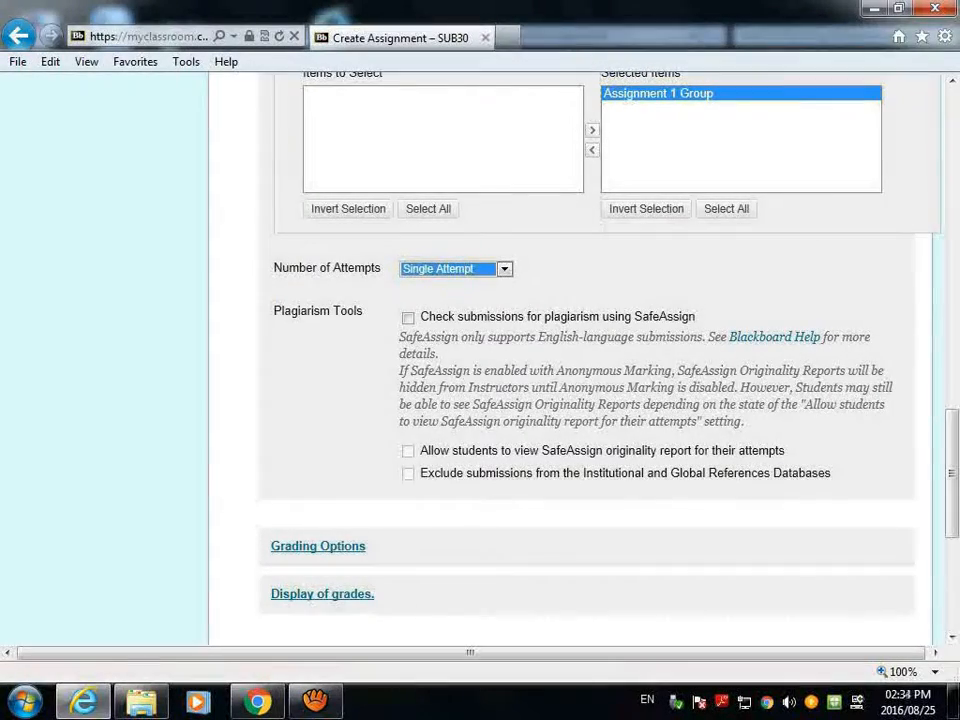
Enable the SafeAssign plagiarism check, allow students to view the originality report, and exclude submissions from the reference databases.
key(Tab)
key(space)
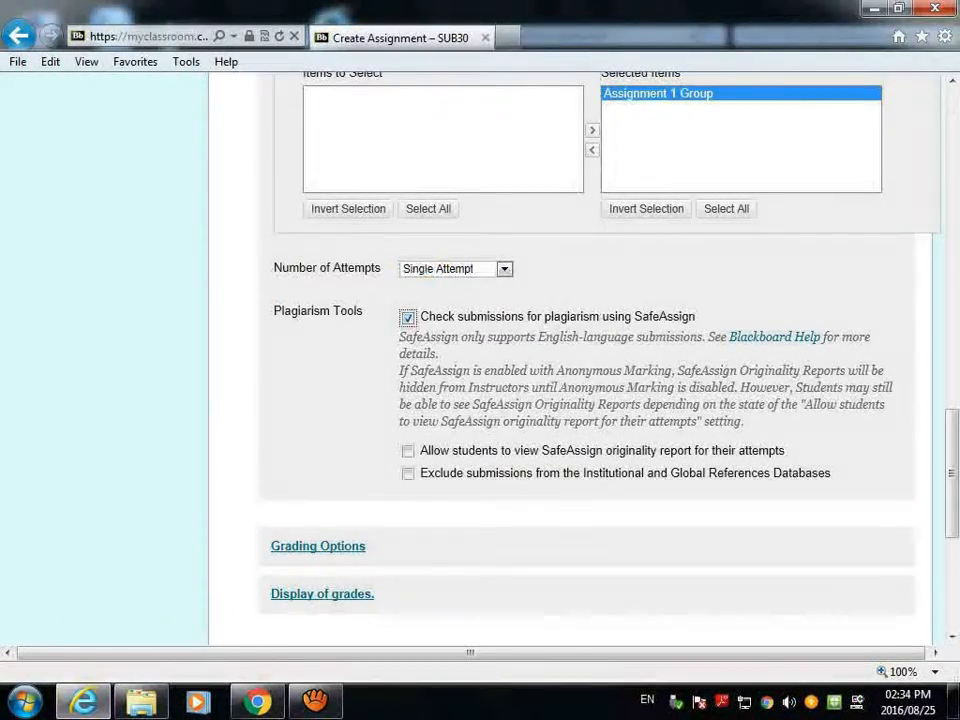
scroll(590, 360, down, 2)
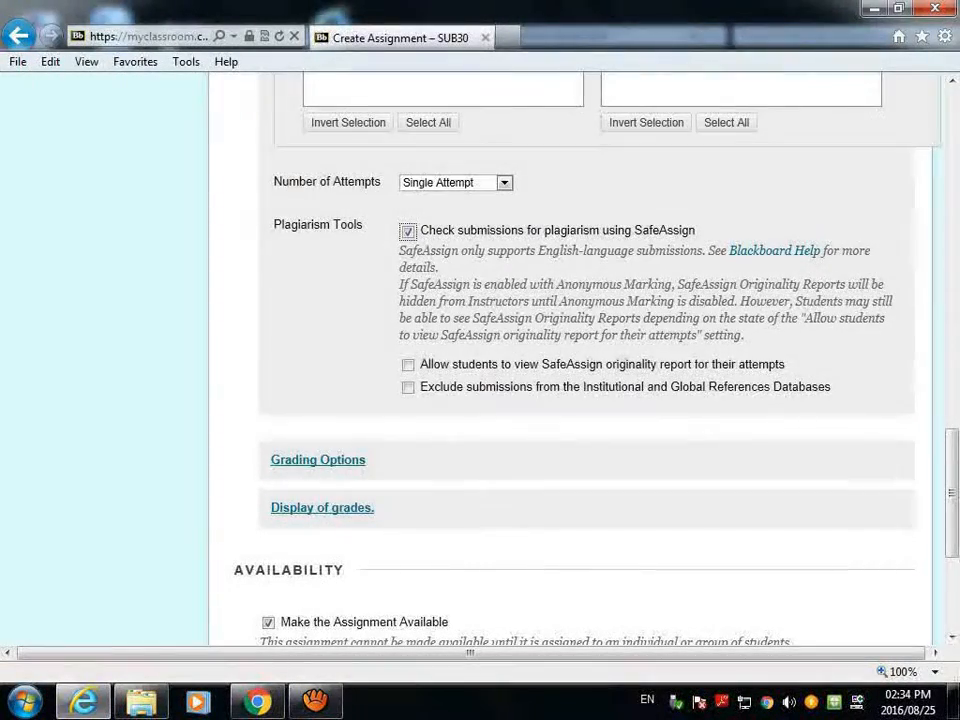
key(space)
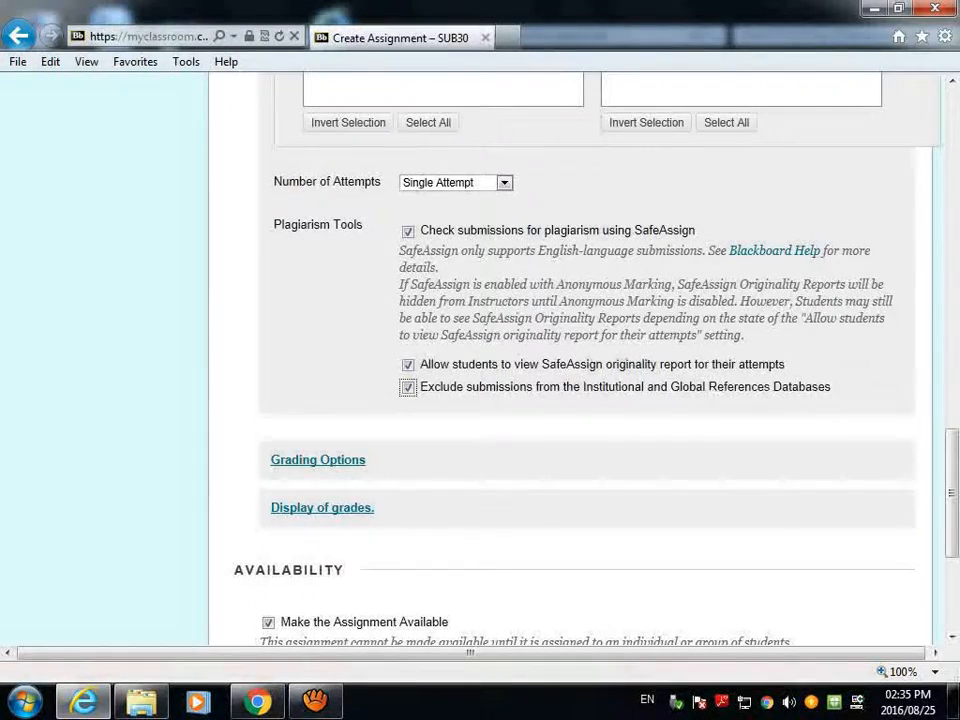
Expand the Grading Options and review the anonymous and delegated marking settings.
scroll(570, 400, down, 3)
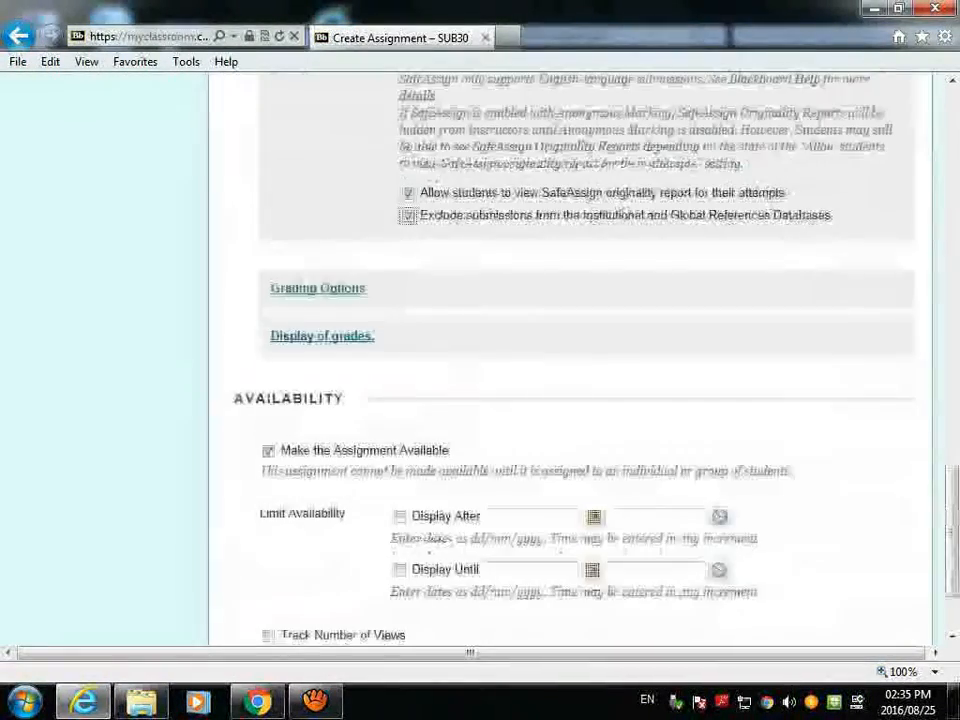
click(318, 289)
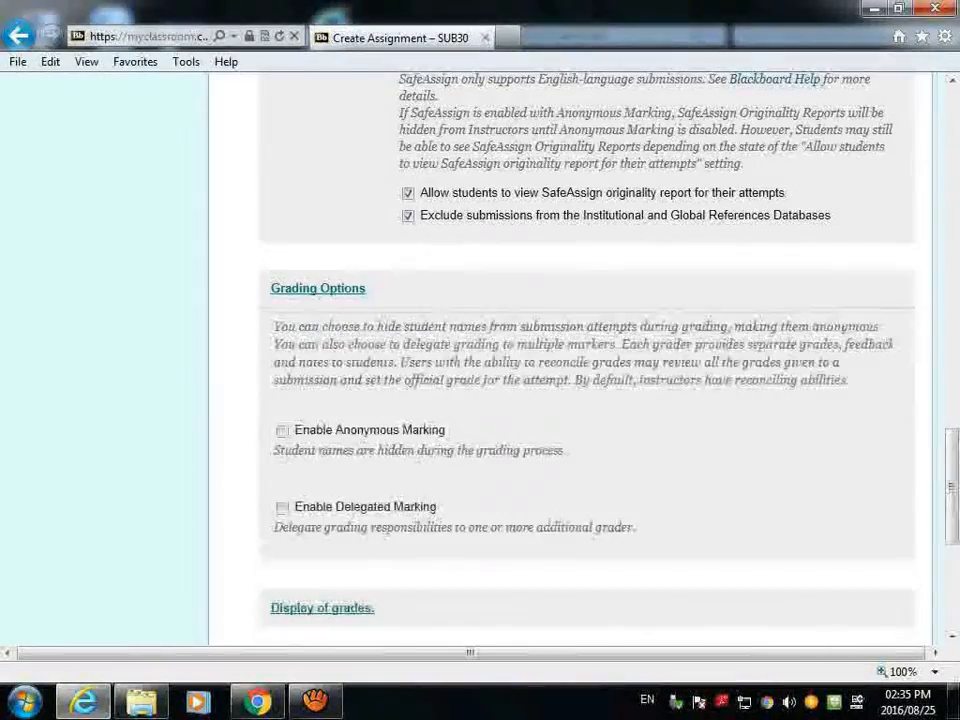
scroll(570, 400, down, 2)
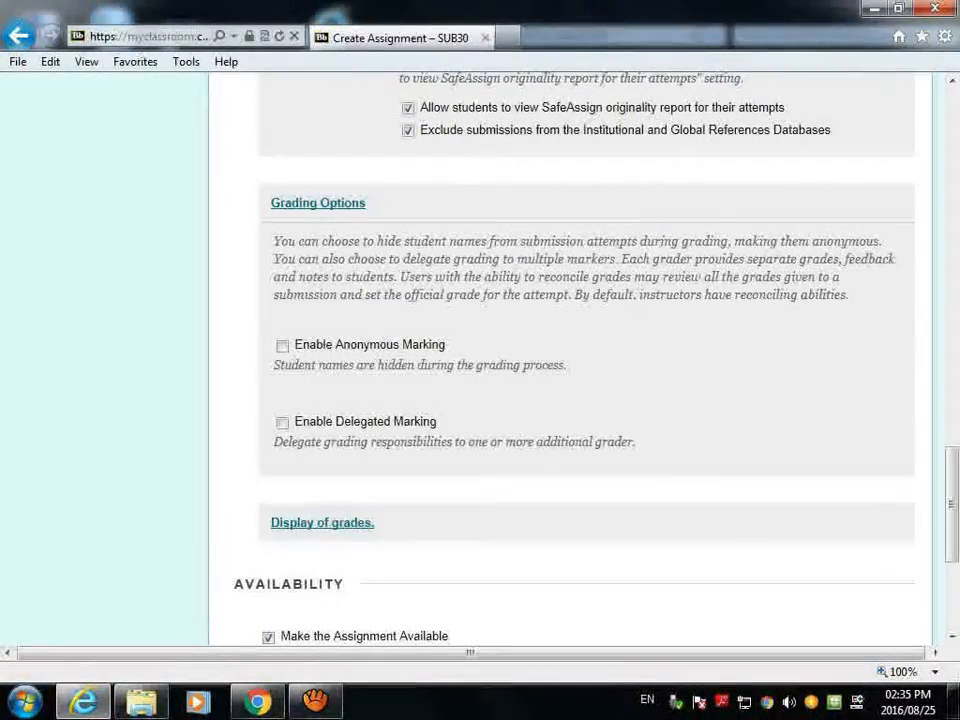
scroll(570, 400, up, 2)
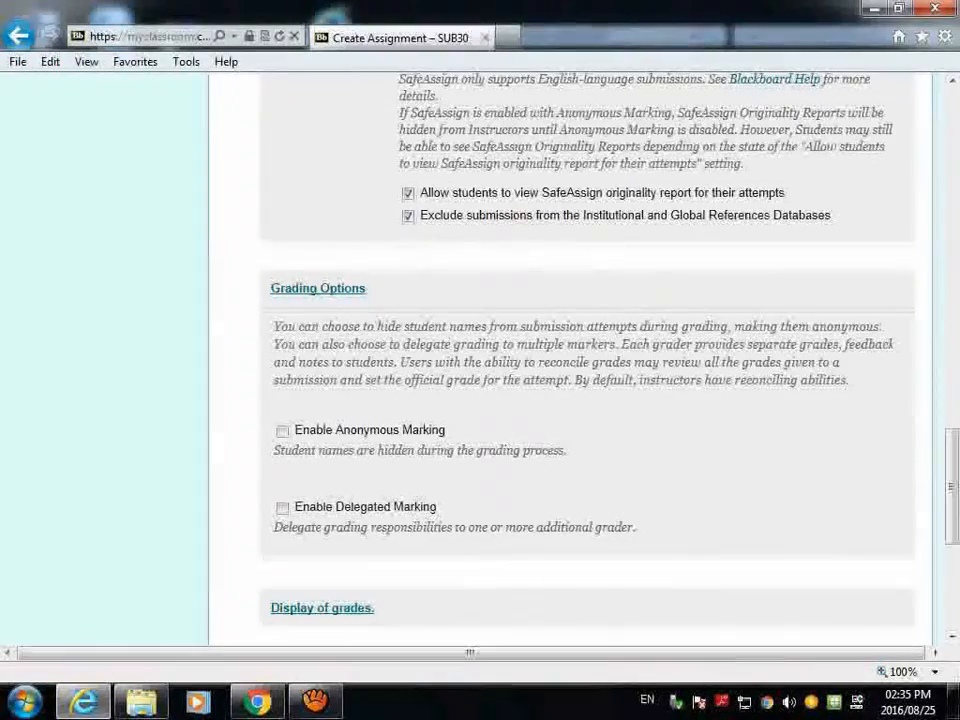
scroll(587, 360, down, 2)
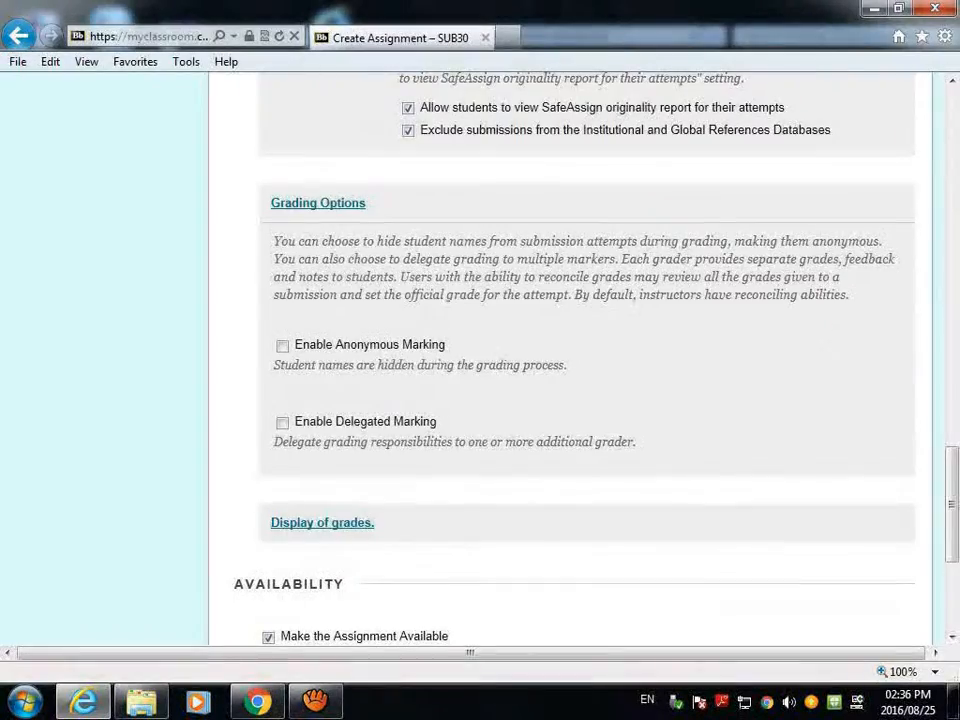
Expand the display of grades settings and set the secondary grade display to Percentage.
scroll(570, 350, down, 3)
click(322, 351)
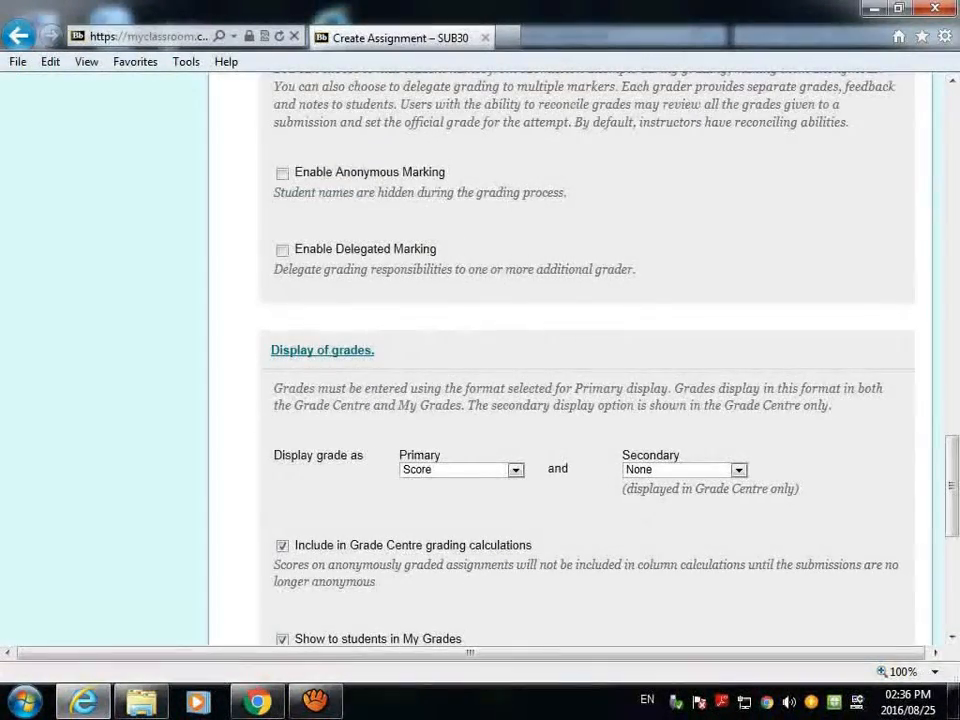
scroll(570, 350, down, 1)
scroll(570, 350, down, 1)
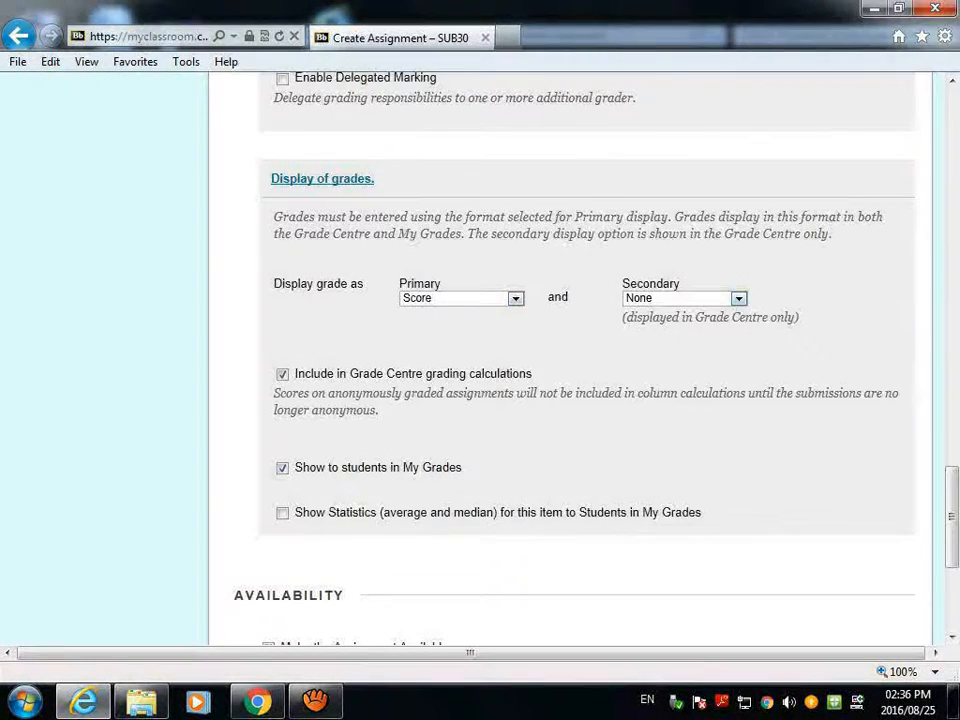
click(739, 299)
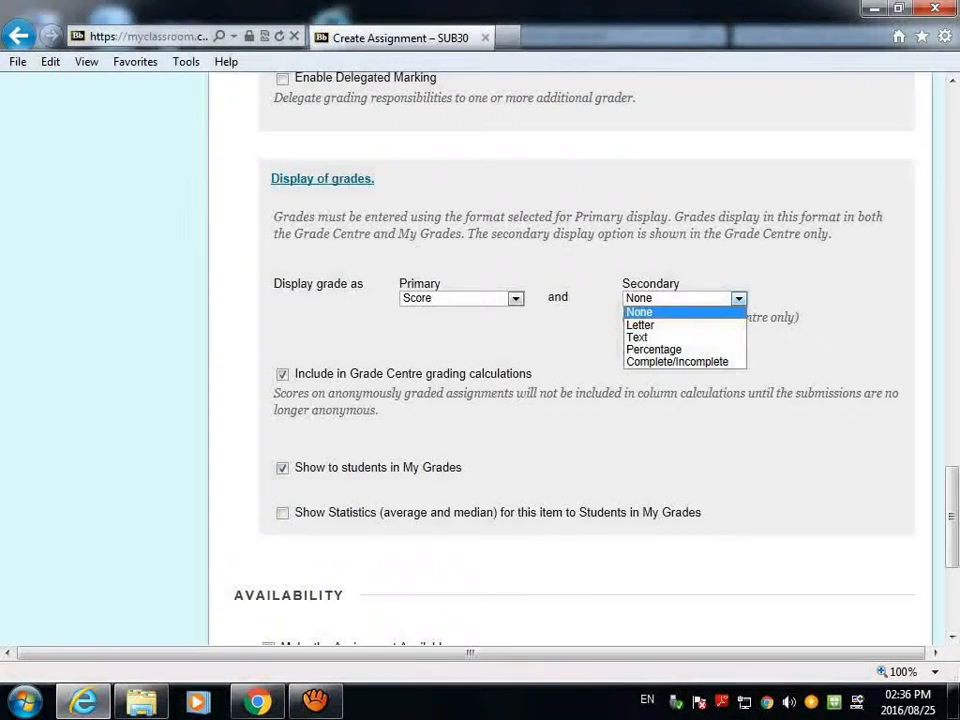
click(654, 349)
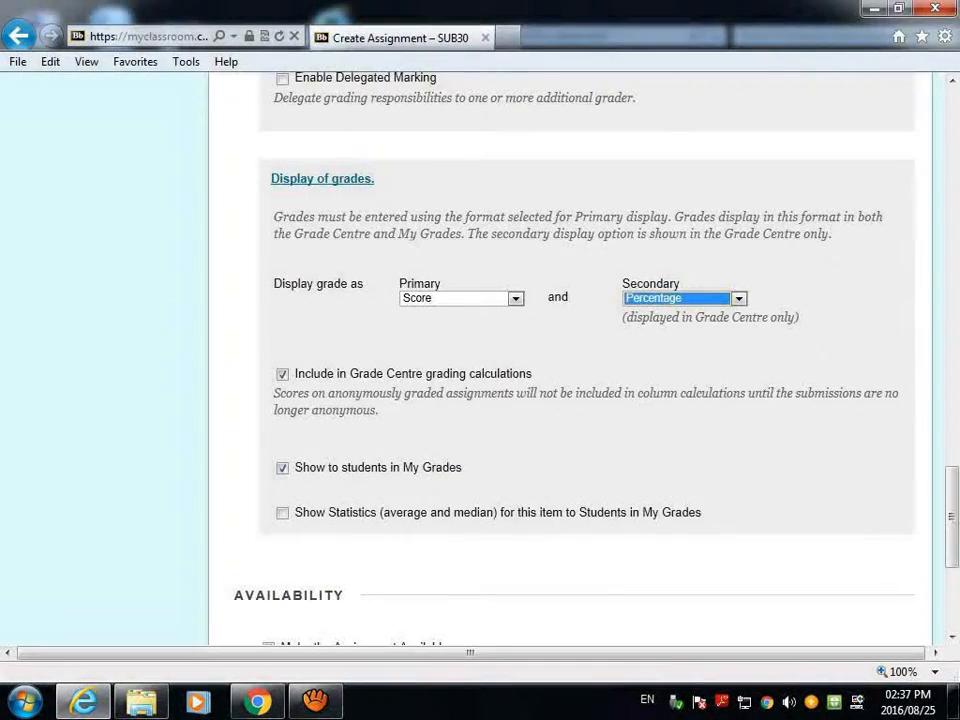
Set the assignment to display after 25/08/2016 14:38 with view tracking enabled, and submit it.
scroll(570, 360, down, 5)
scroll(570, 360, down, 2)
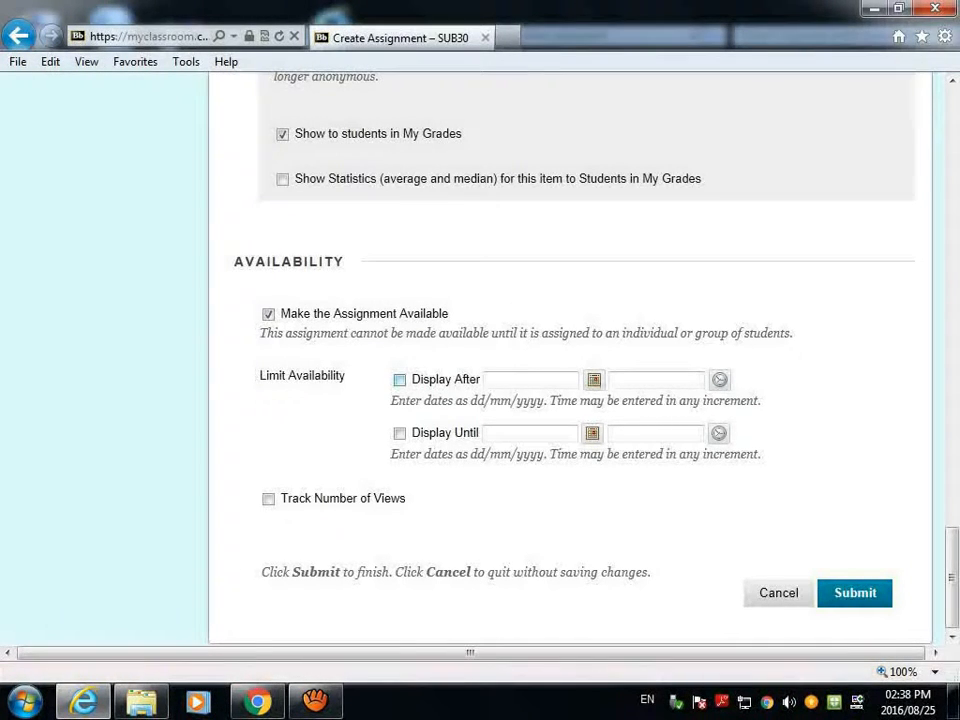
click(399, 379)
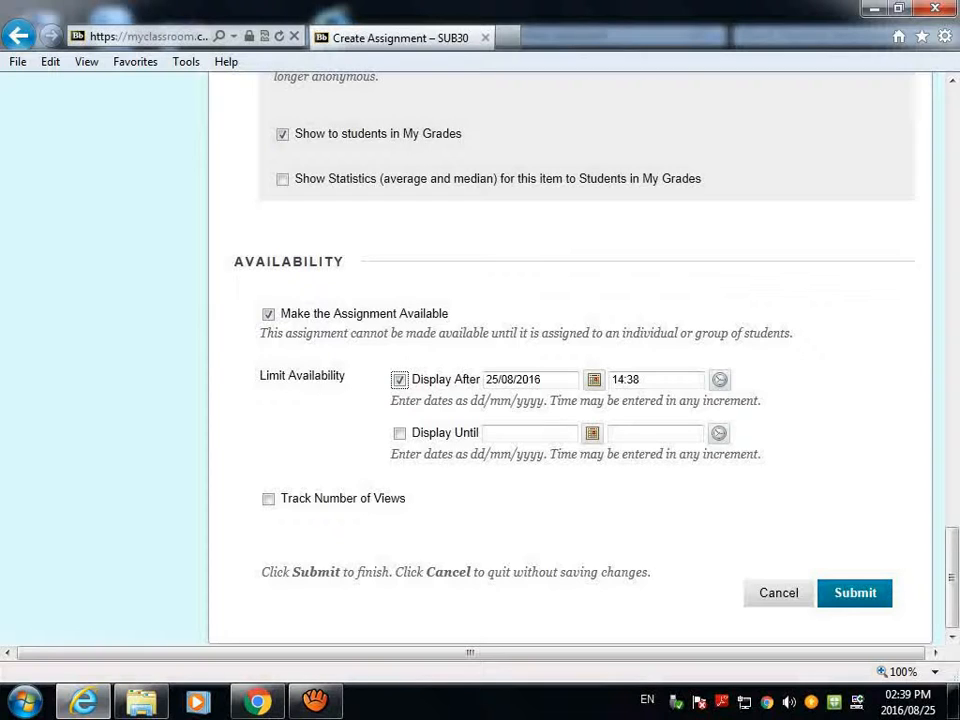
click(268, 499)
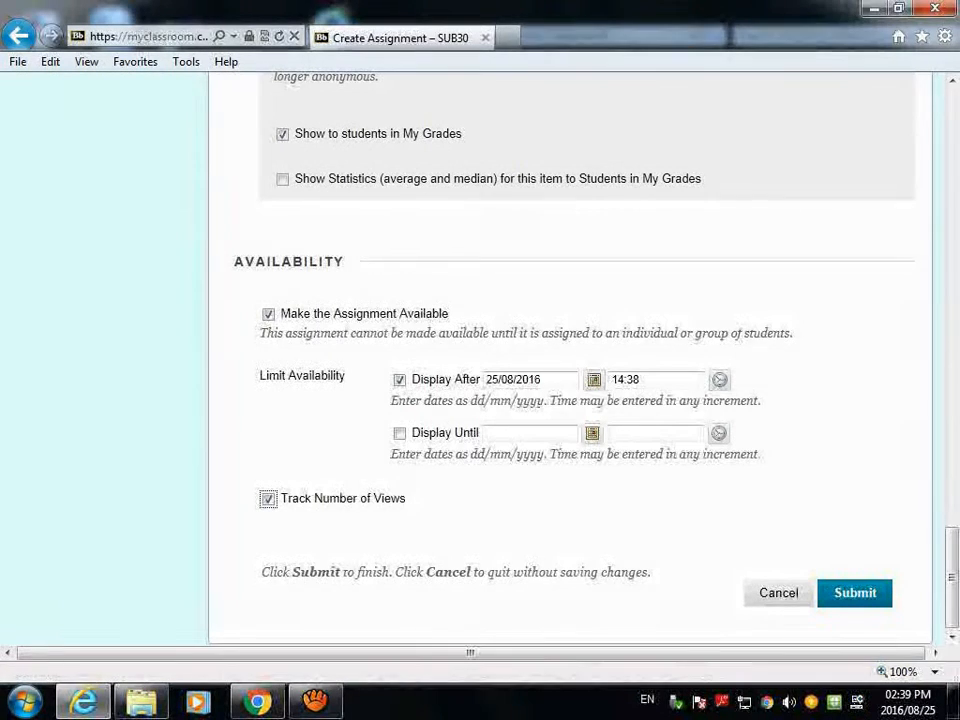
click(855, 593)
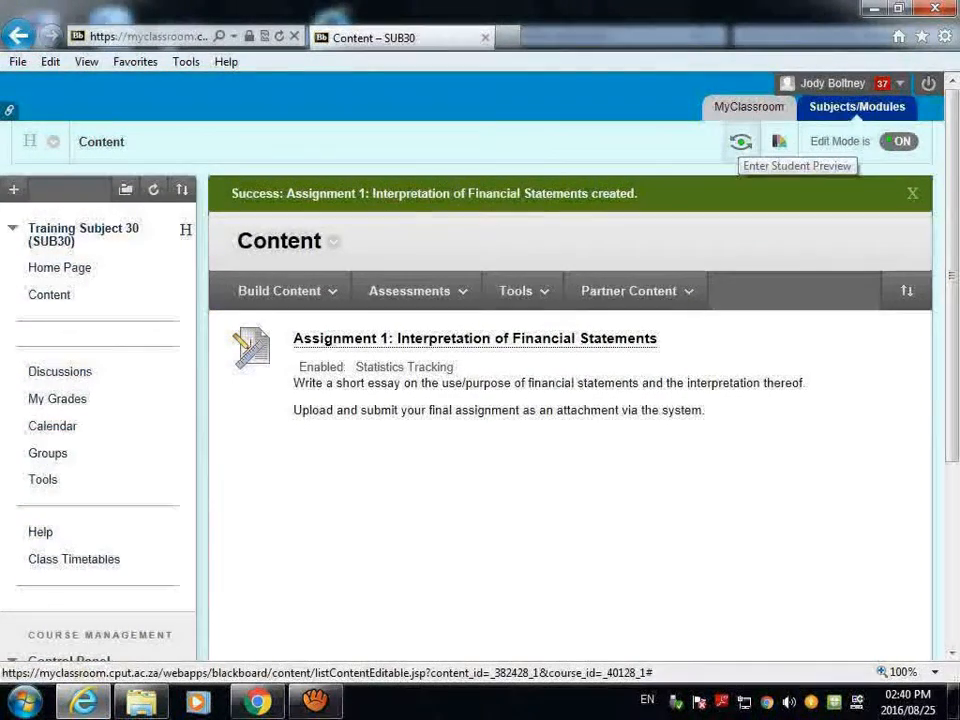
Enter Student Preview and check for the assignment under What's New on the Home Page and in the Content area.
click(741, 143)
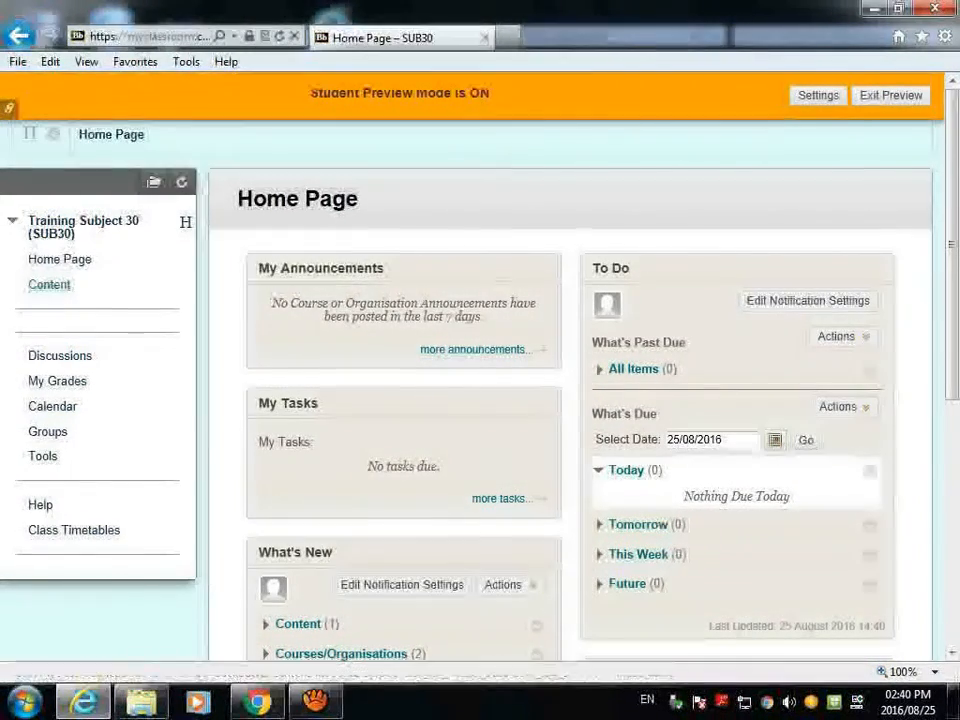
scroll(570, 400, down, 3)
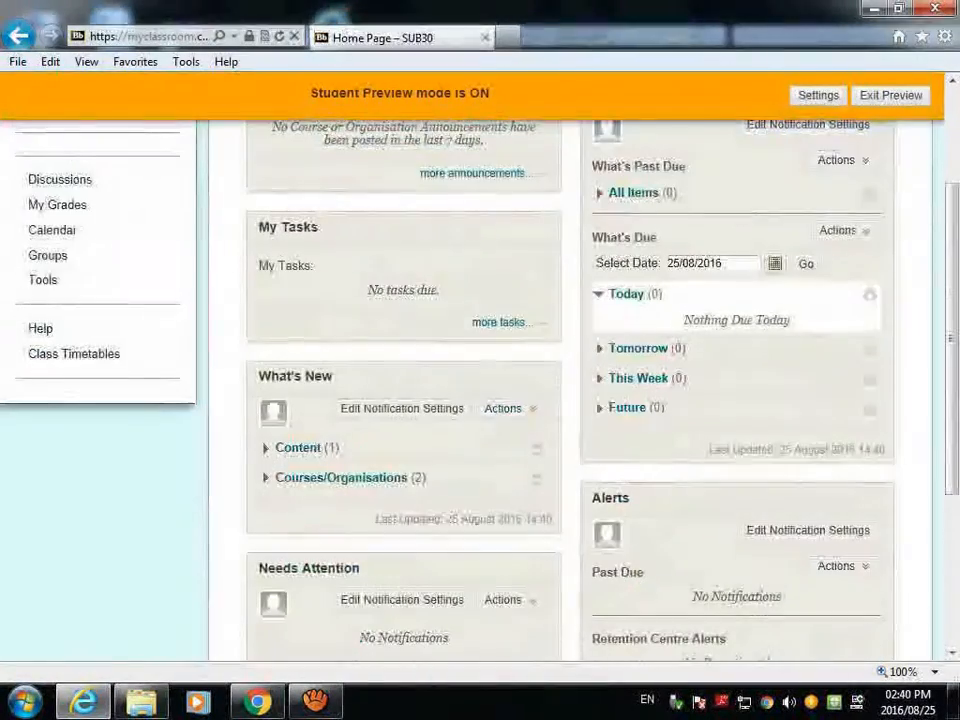
scroll(570, 400, down, 2)
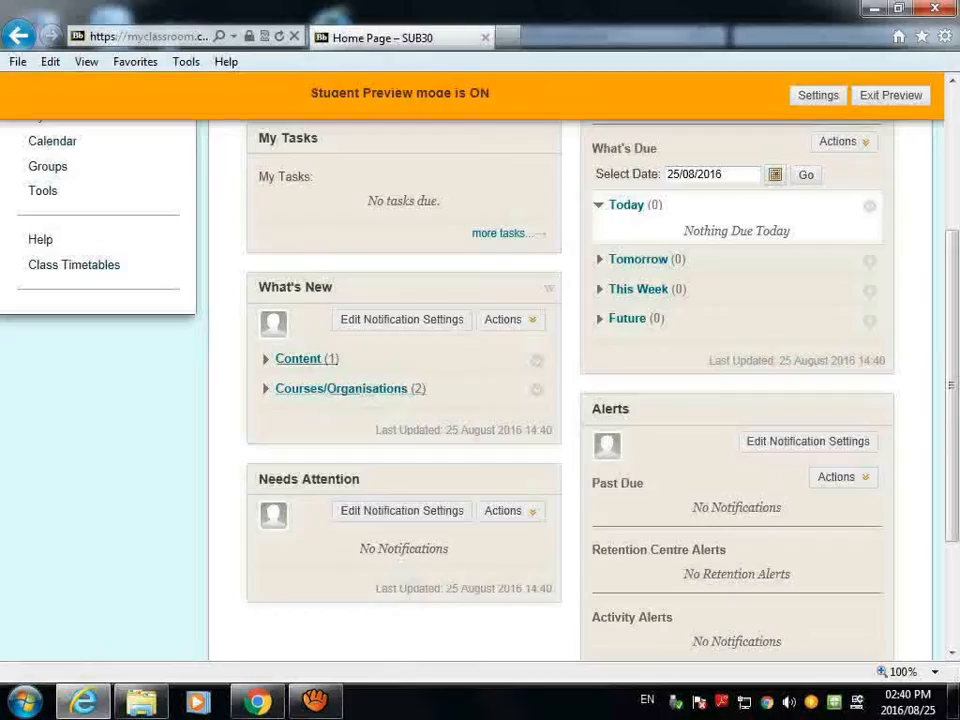
click(298, 358)
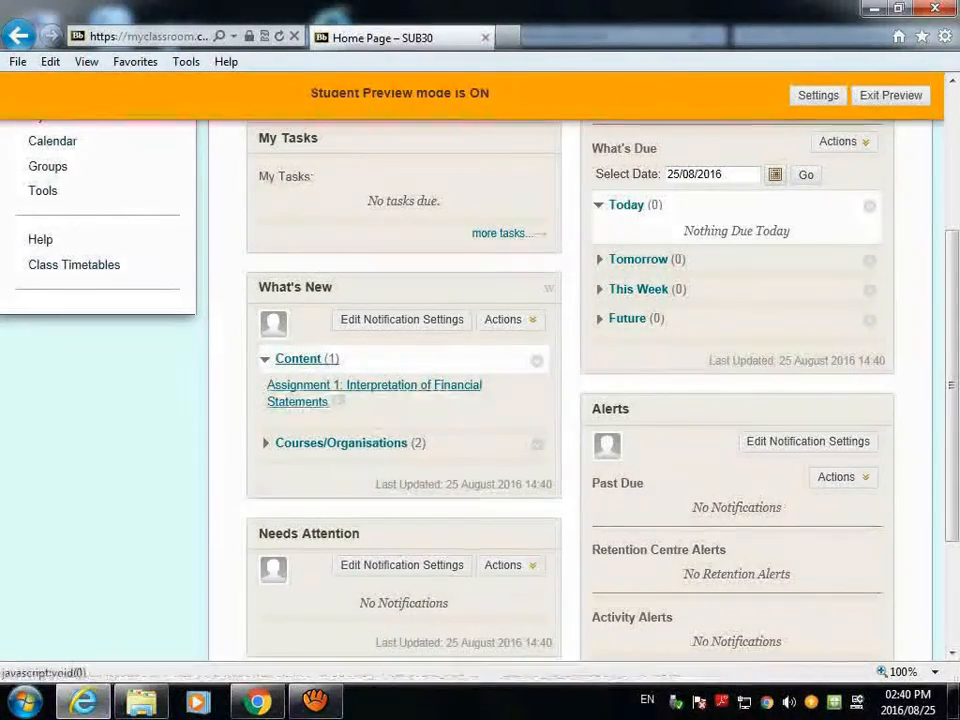
scroll(330, 390, up, 3)
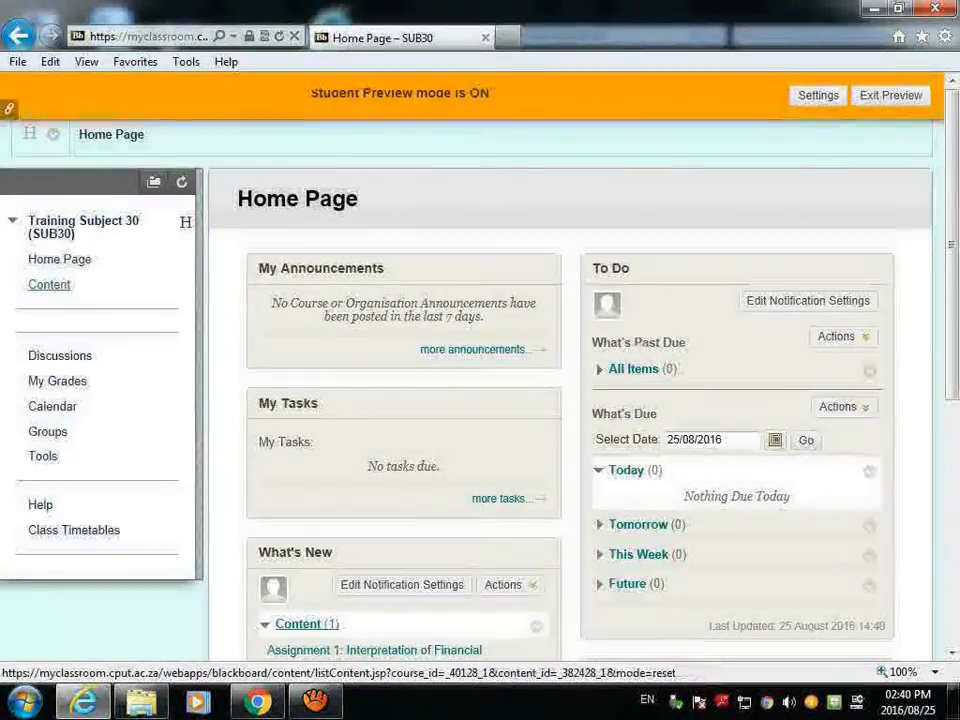
click(49, 285)
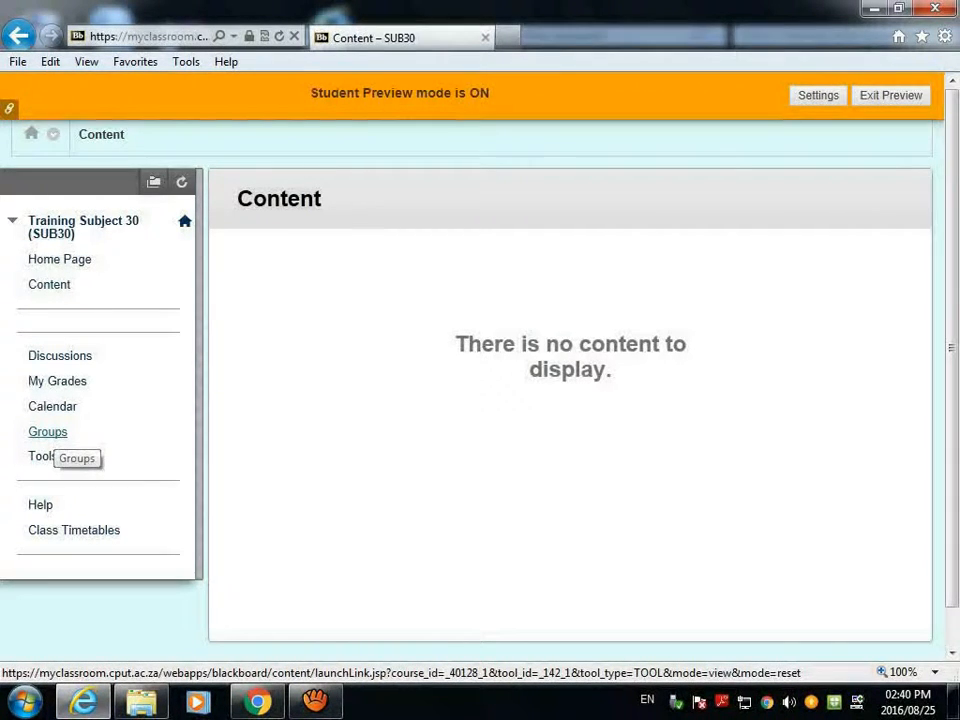
Sign up for the Assignment 1 Group from the subject's Groups page.
click(47, 431)
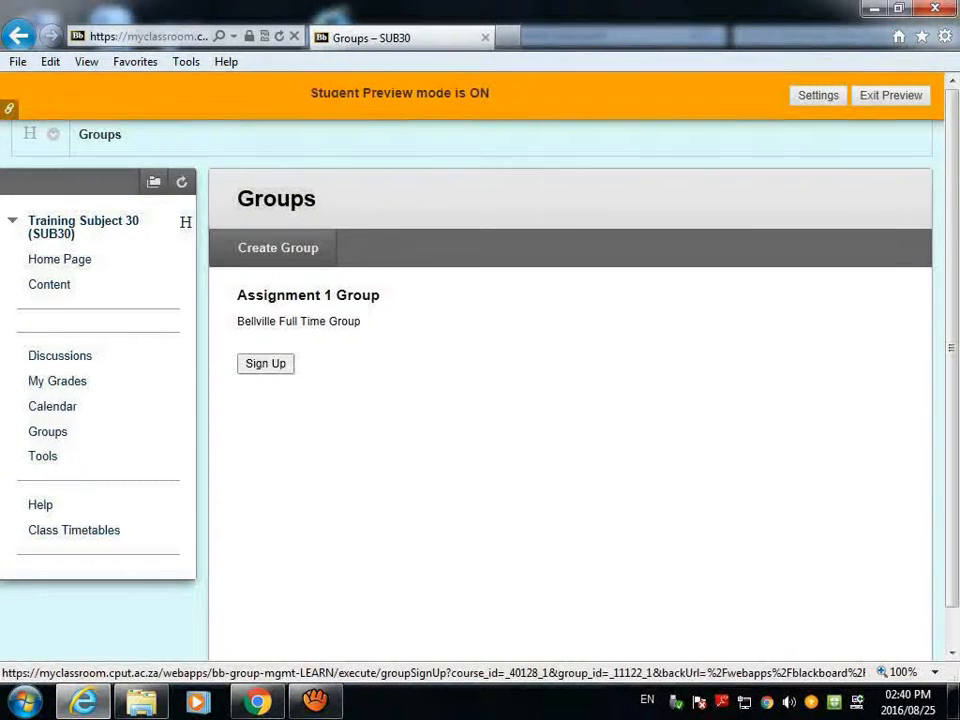
click(265, 363)
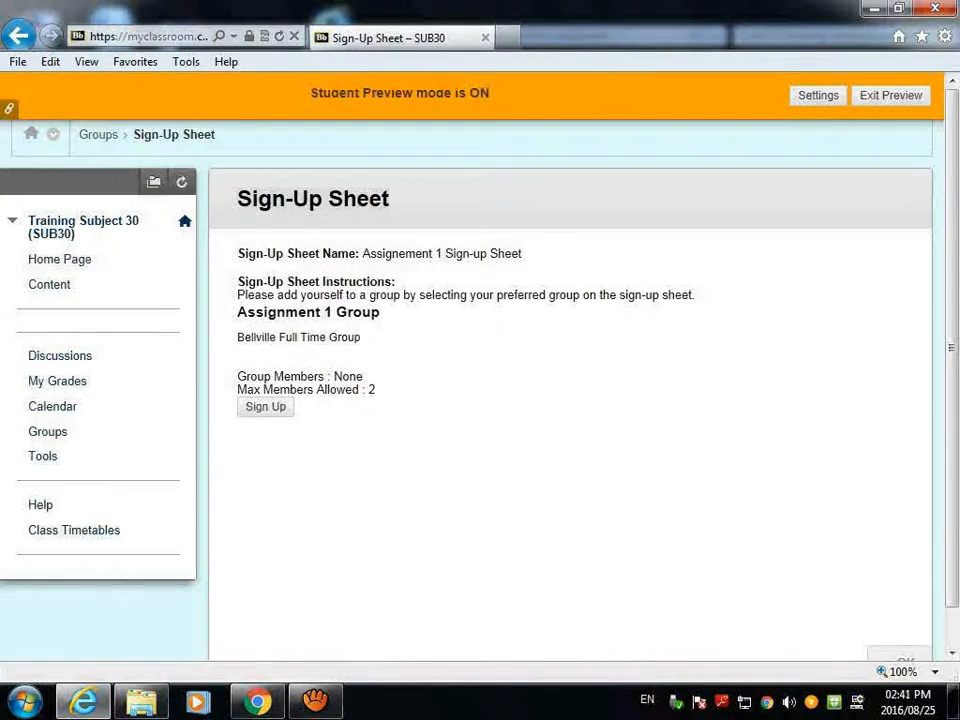
click(265, 406)
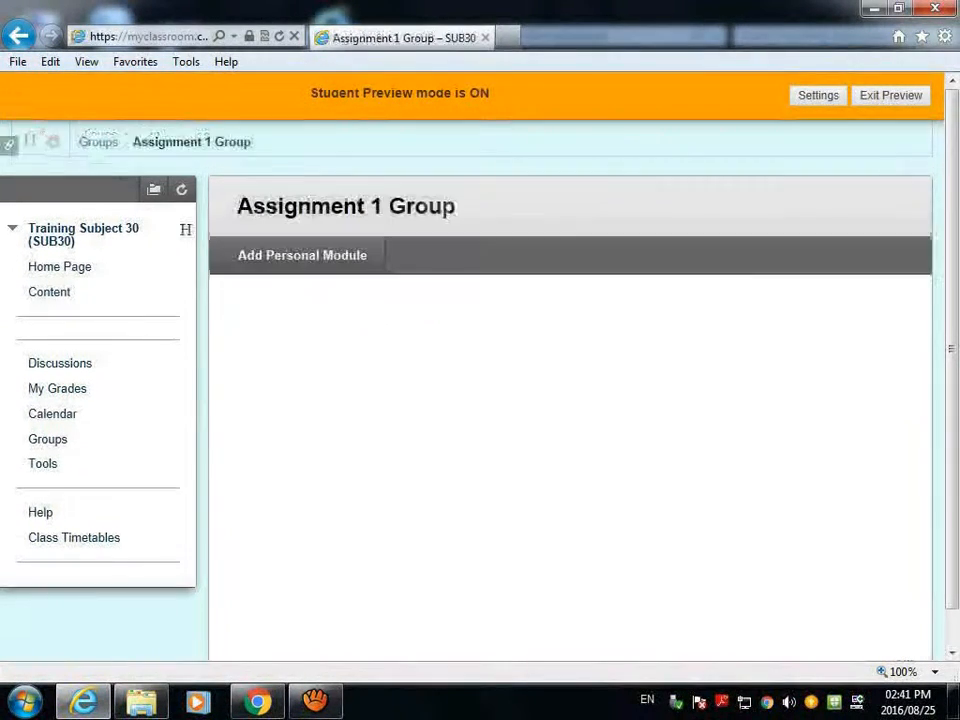
Open Assignment 1: Interpretation of Financial Statements from the group's assignments, and view then close its rubric.
scroll(476, 390, down, 1)
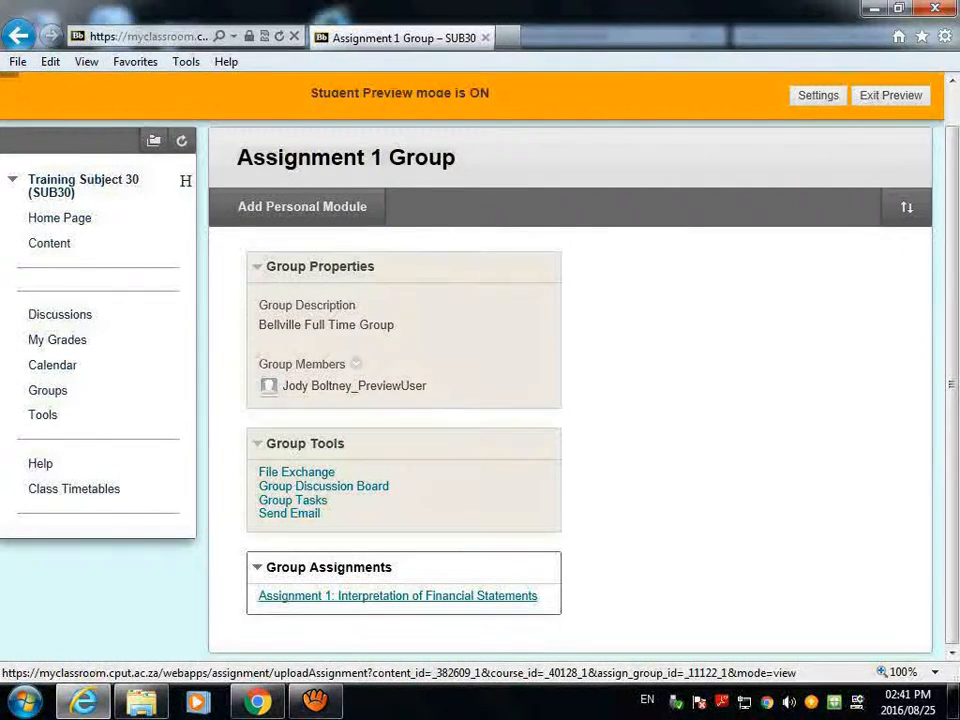
click(398, 595)
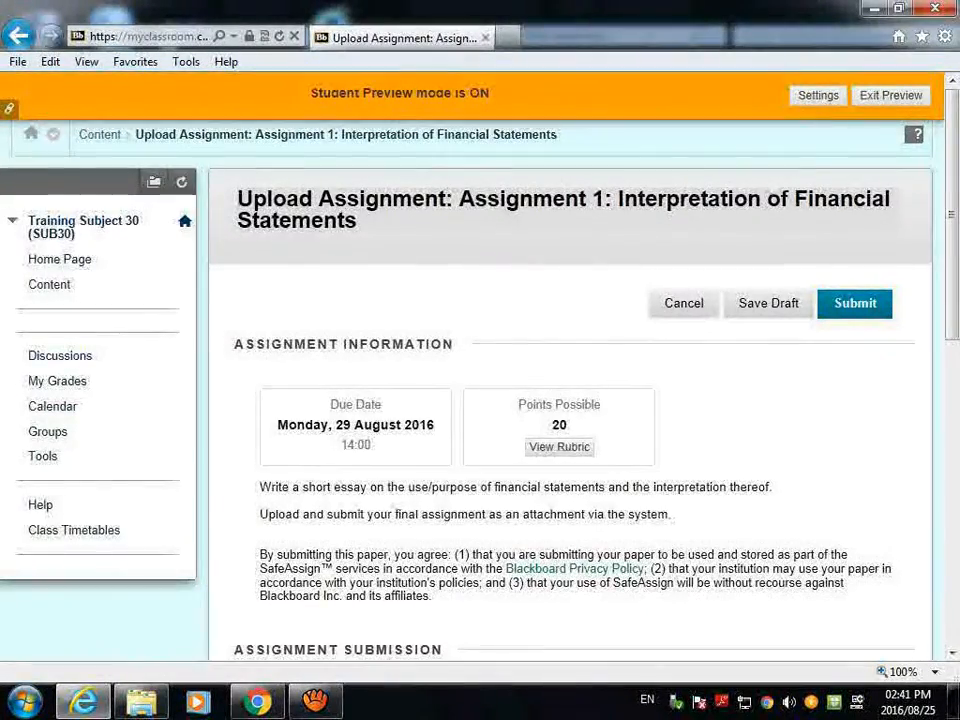
scroll(570, 400, down, 2)
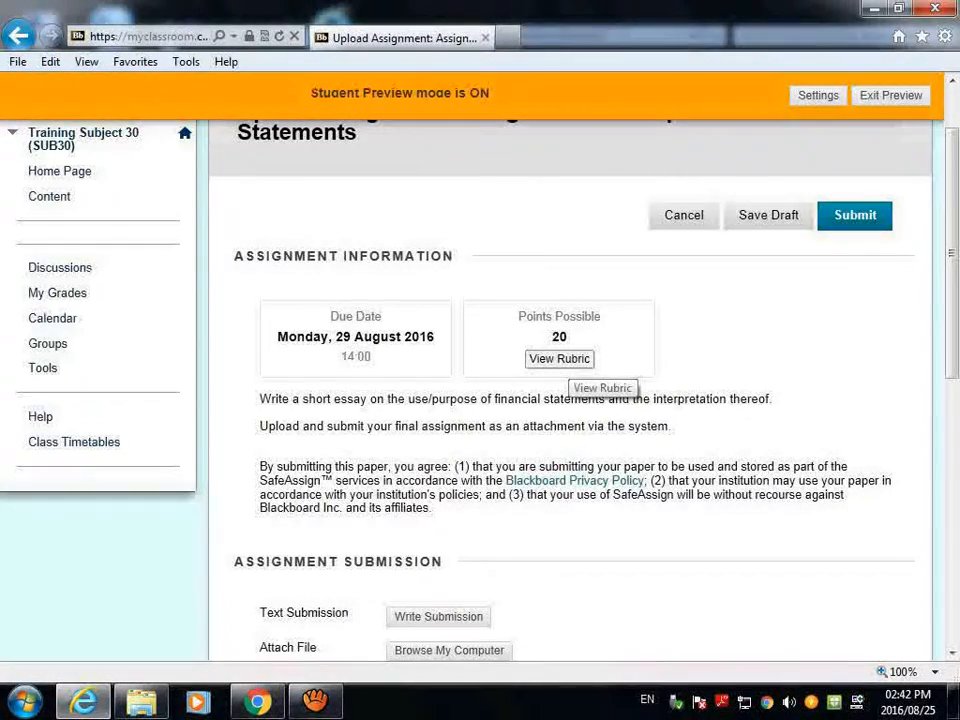
click(560, 359)
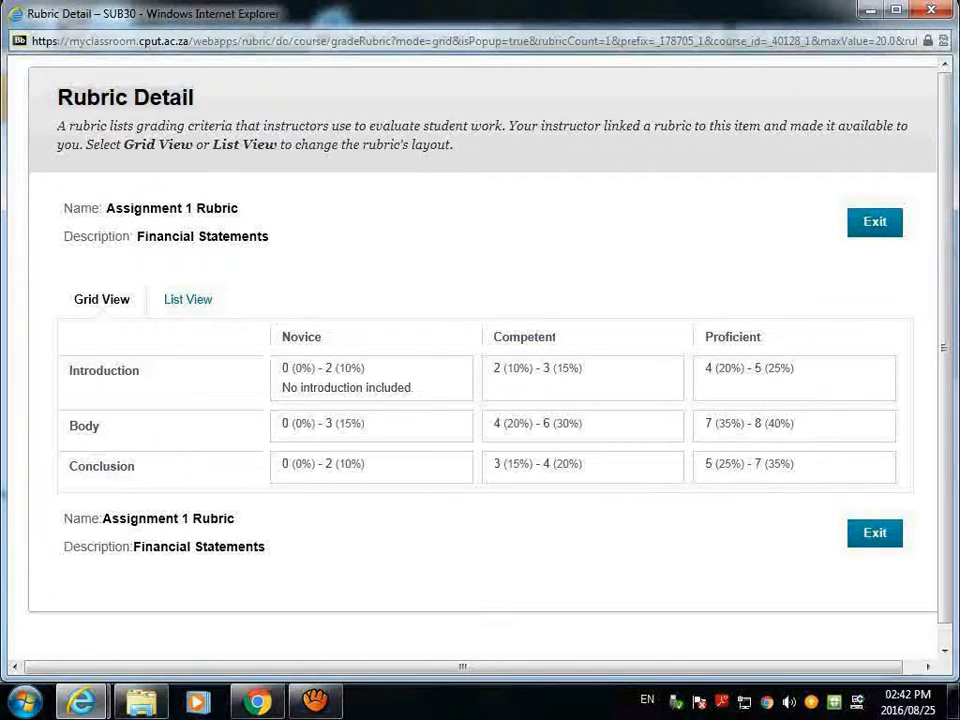
click(873, 222)
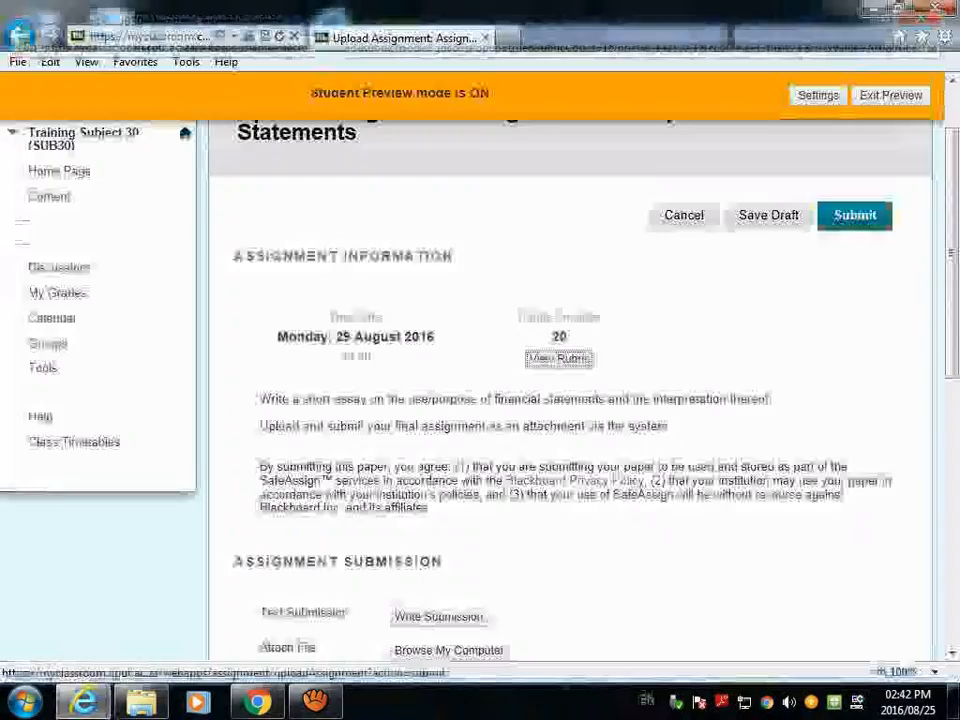
Review the assignment's instructions, the SafeAssign submission terms and the Assignment Submission section.
scroll(570, 400, down, 2)
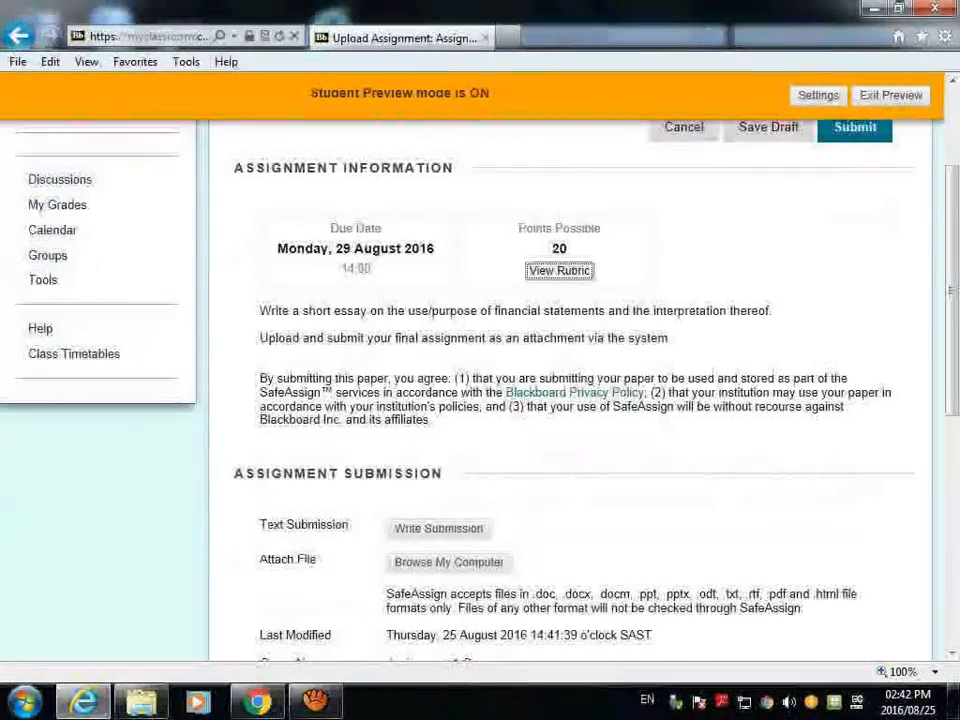
drag(260, 310, 432, 420)
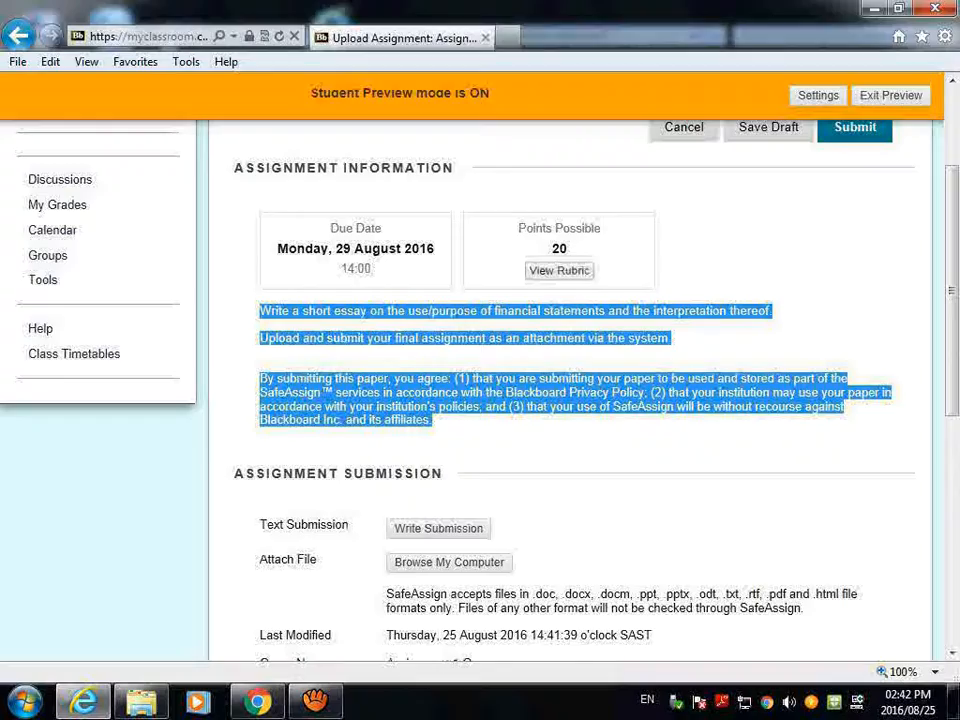
click(560, 440)
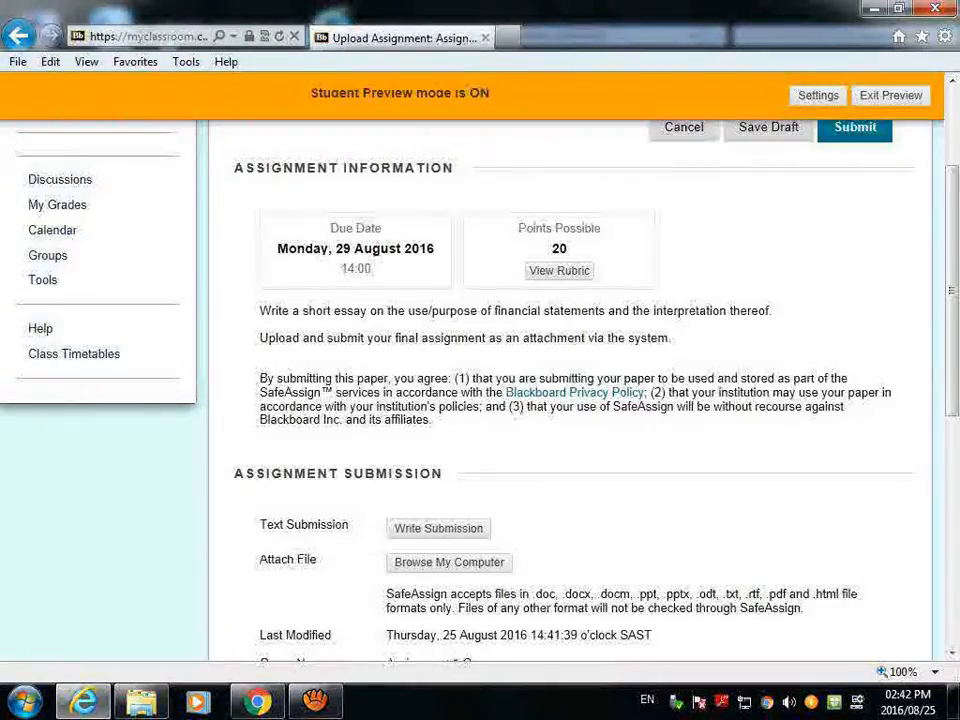
scroll(570, 400, down, 3)
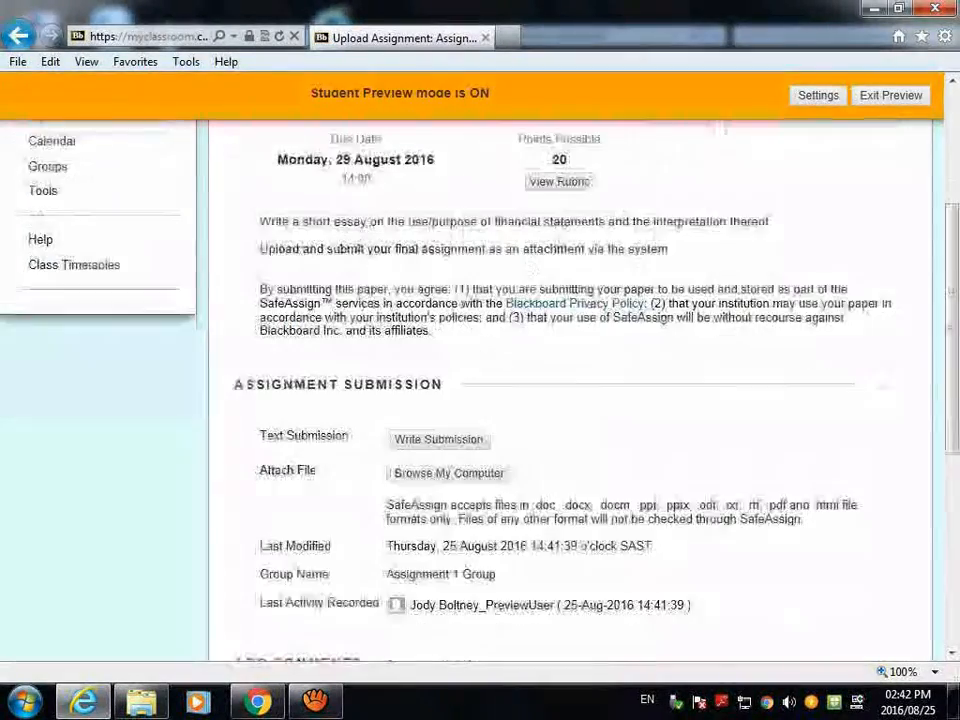